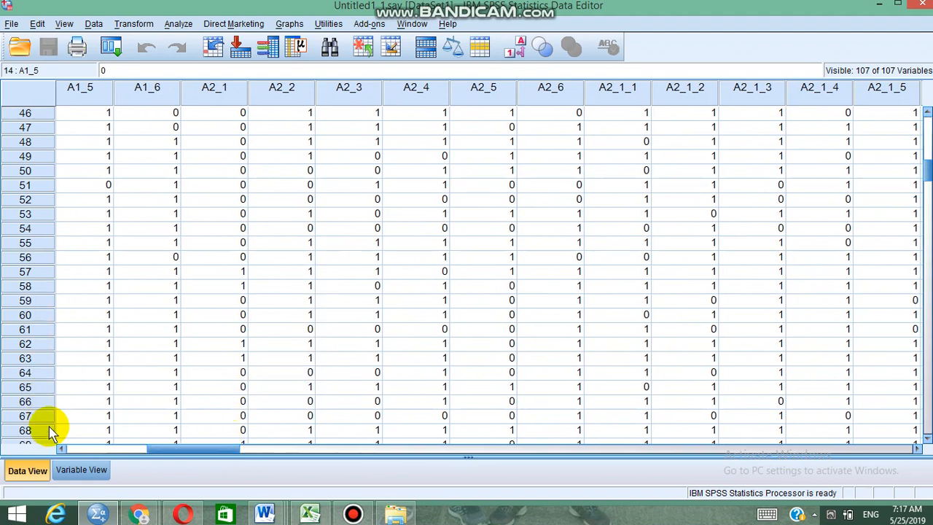
# - Examine the variable definitions and the case responses in the A2_1 and A2_2 item columns
pyautogui.click(82, 470)
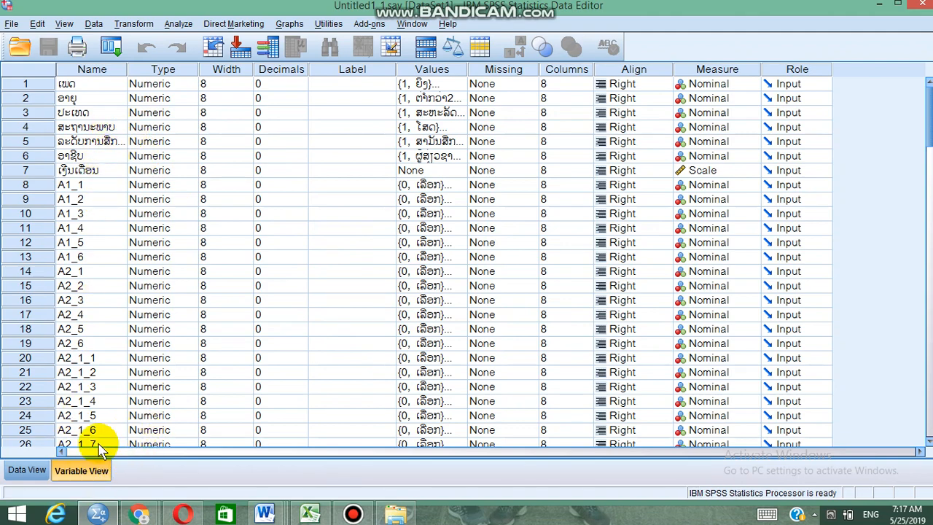
pyautogui.click(28, 470)
pyautogui.moveTo(171, 447); pyautogui.dragTo(223, 454)
pyautogui.click(222, 449)
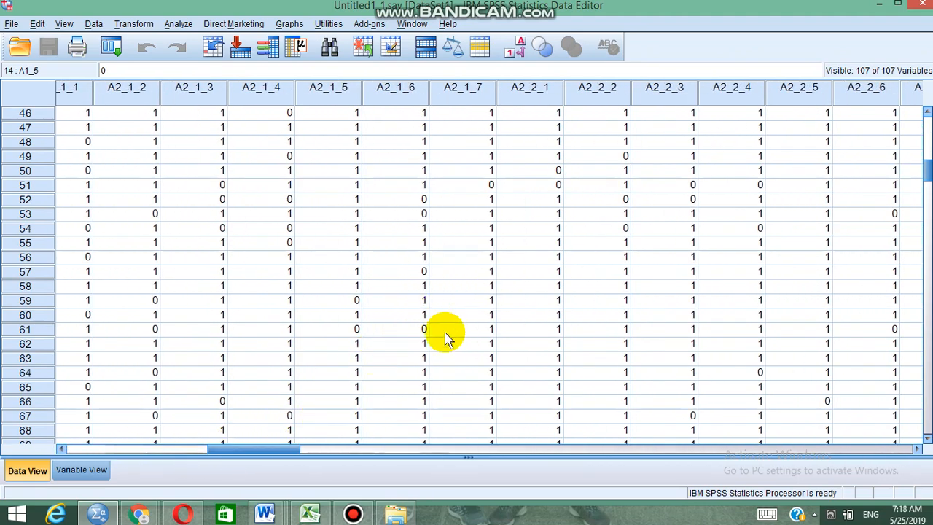
pyautogui.scroll(-6, 443, 333)
pyautogui.scroll(-14, 443, 337)
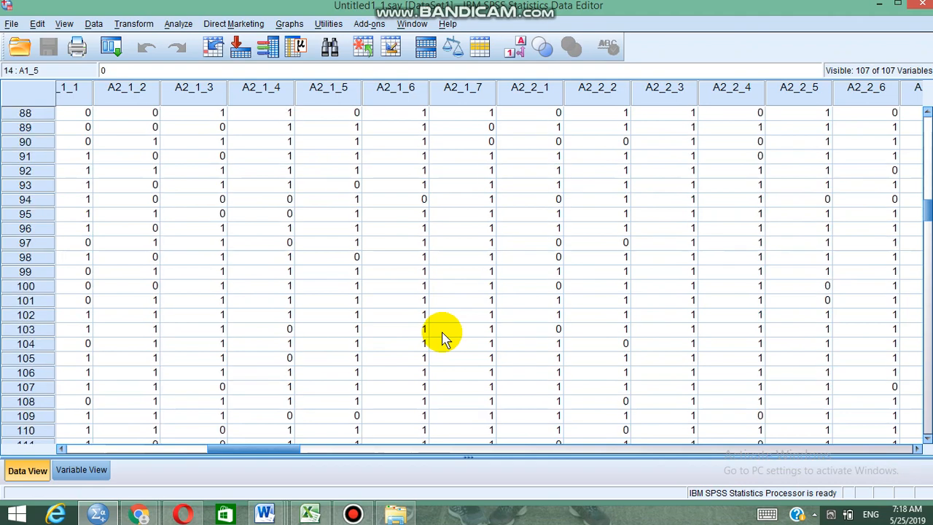
pyautogui.scroll(20, 443, 337)
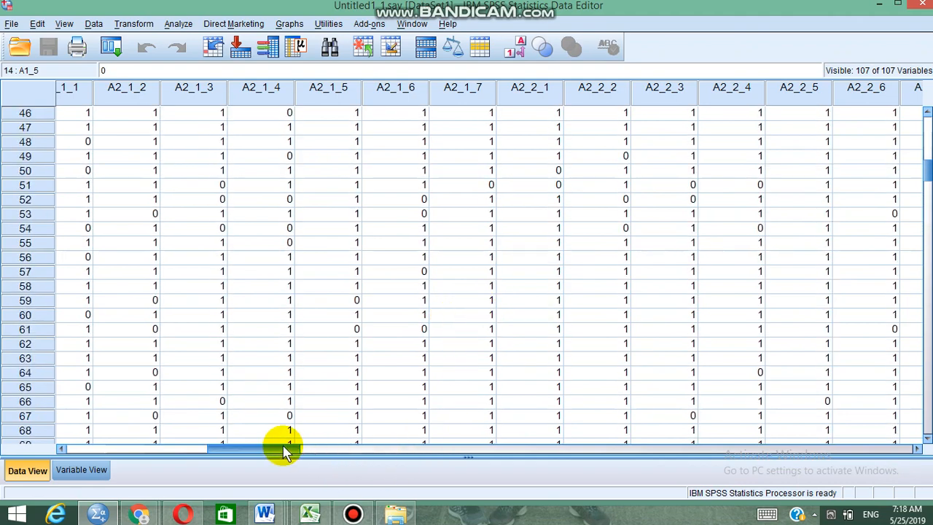
# - Review the demographic columns and the A1 and A2 item responses, starting from the first cases
pyautogui.moveTo(282, 448); pyautogui.dragTo(94, 430)
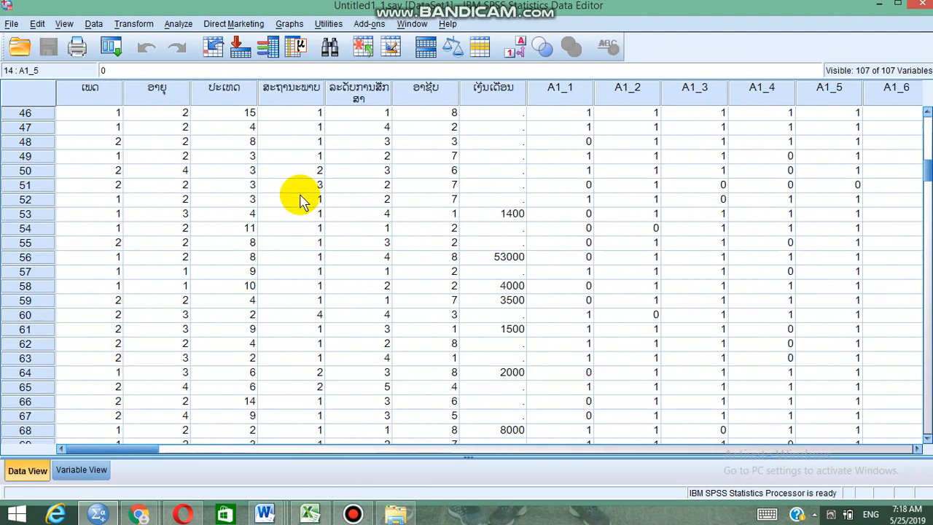
pyautogui.scroll(15, 302, 194)
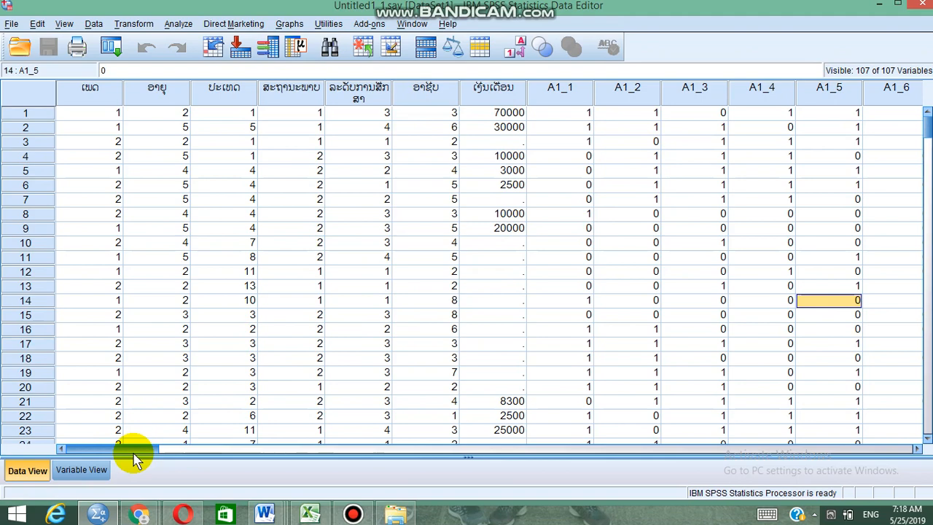
pyautogui.moveTo(134, 455); pyautogui.dragTo(222, 456)
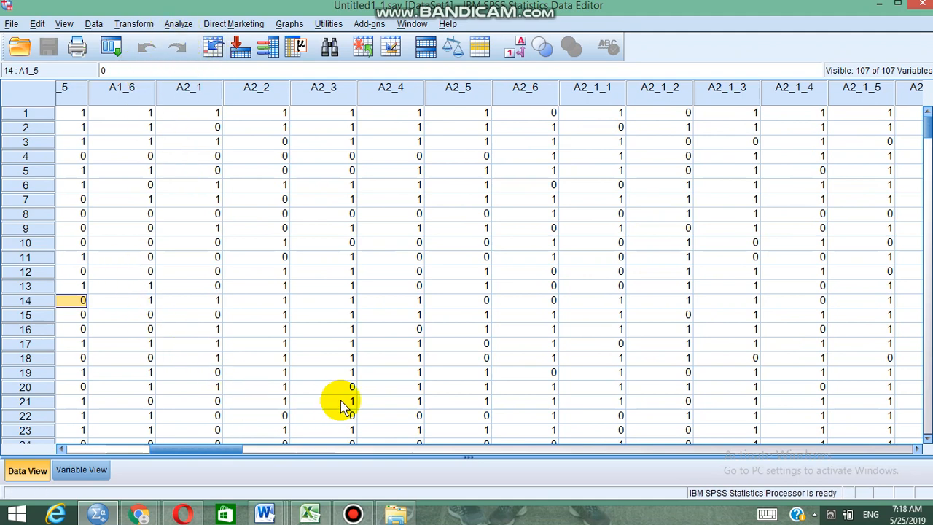
pyautogui.scroll(-1, 375, 374)
pyautogui.scroll(-4, 375, 373)
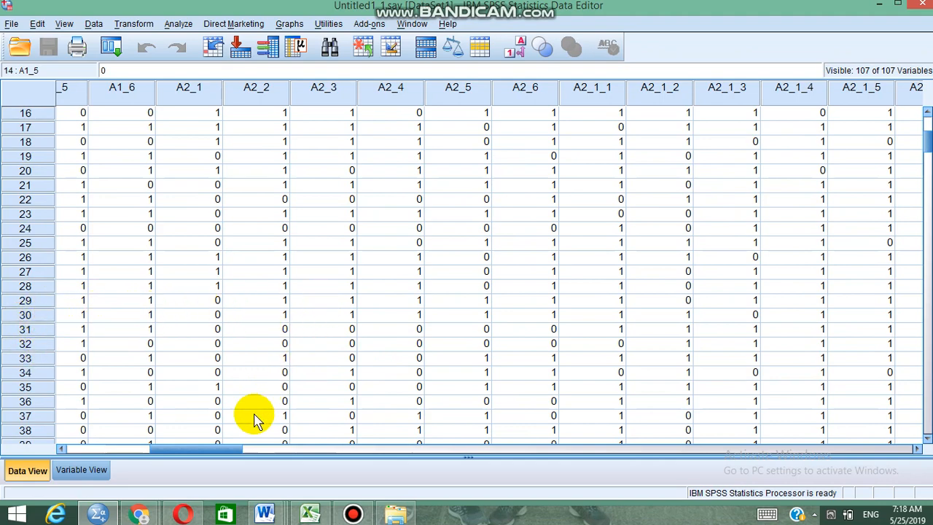
pyautogui.moveTo(229, 452); pyautogui.dragTo(115, 452)
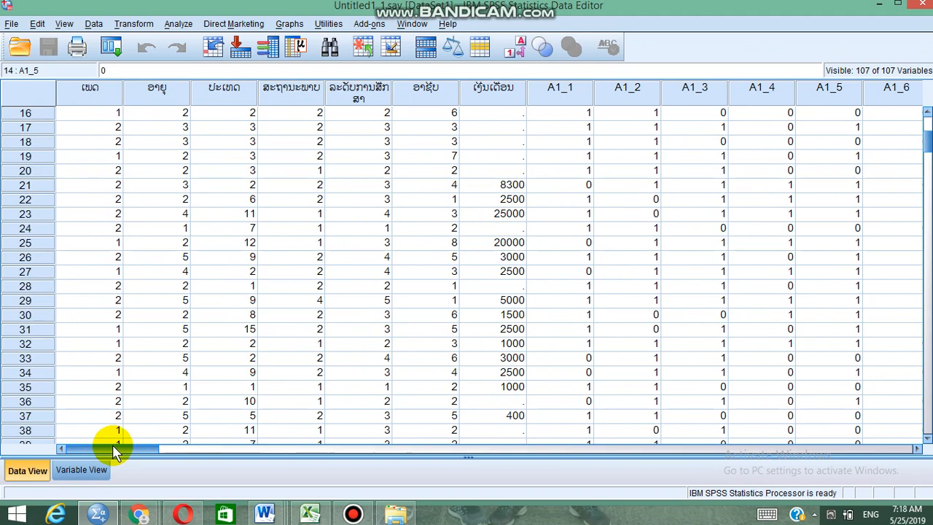
pyautogui.click(168, 452)
pyautogui.moveTo(163, 448); pyautogui.dragTo(71, 459)
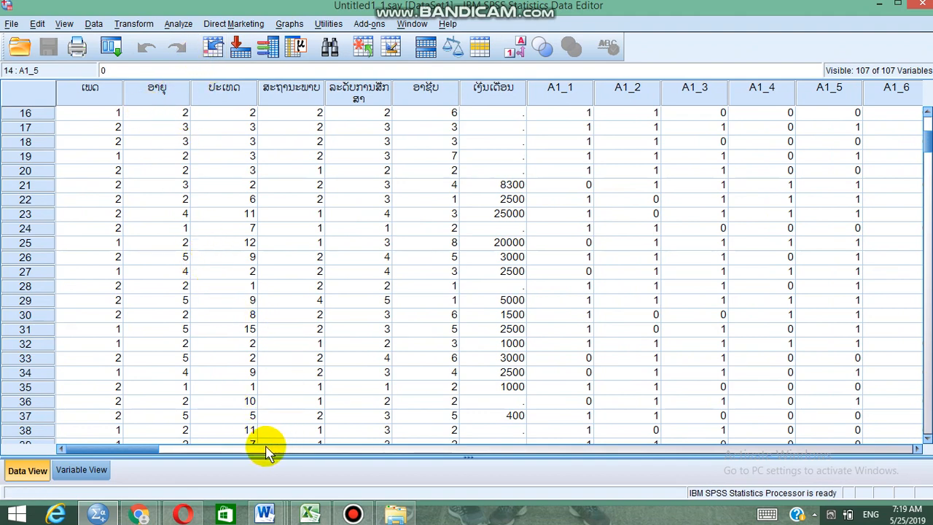
# - Switch to Word and show the beginning of the Souphanouvong University questionnaire
pyautogui.click(268, 515)
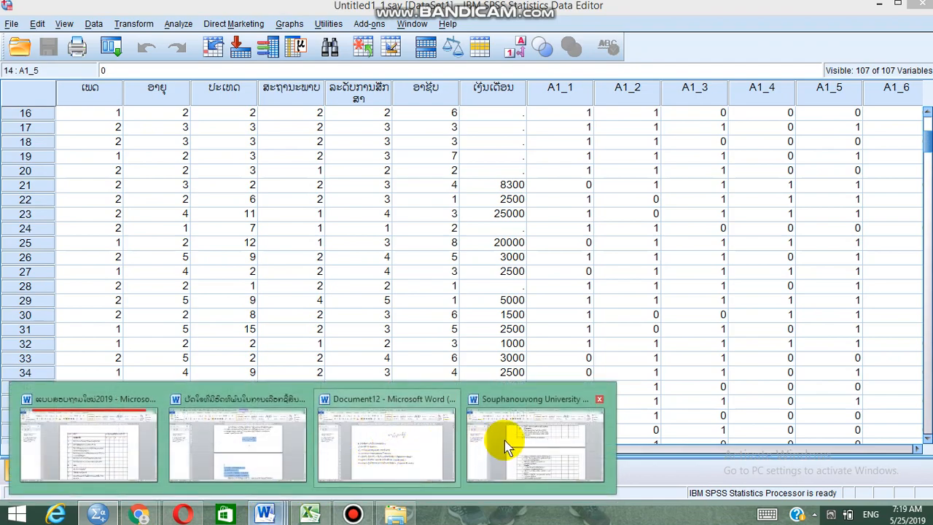
pyautogui.click(512, 441)
pyautogui.scroll(20, 797, 263)
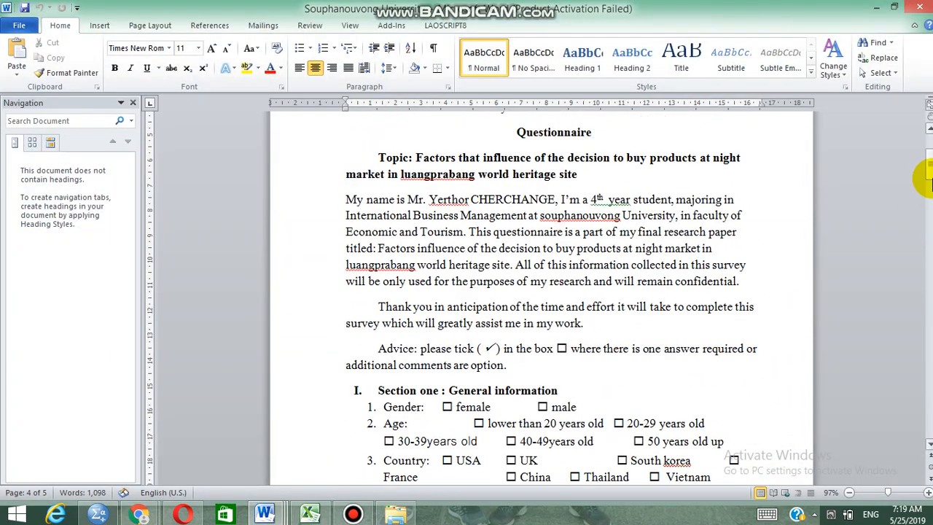
pyautogui.moveTo(930, 174); pyautogui.dragTo(929, 165)
pyautogui.click(931, 162)
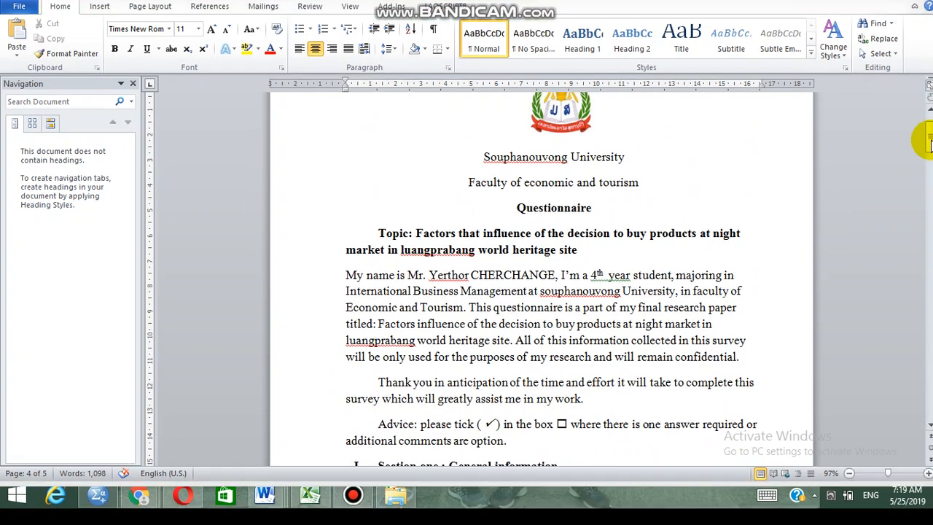
pyautogui.click(931, 161)
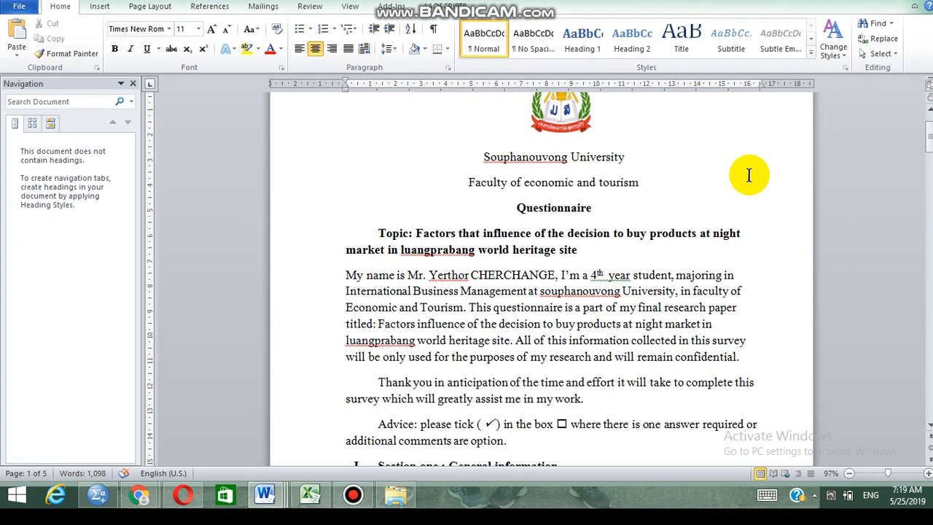
pyautogui.scroll(2, 722, 211)
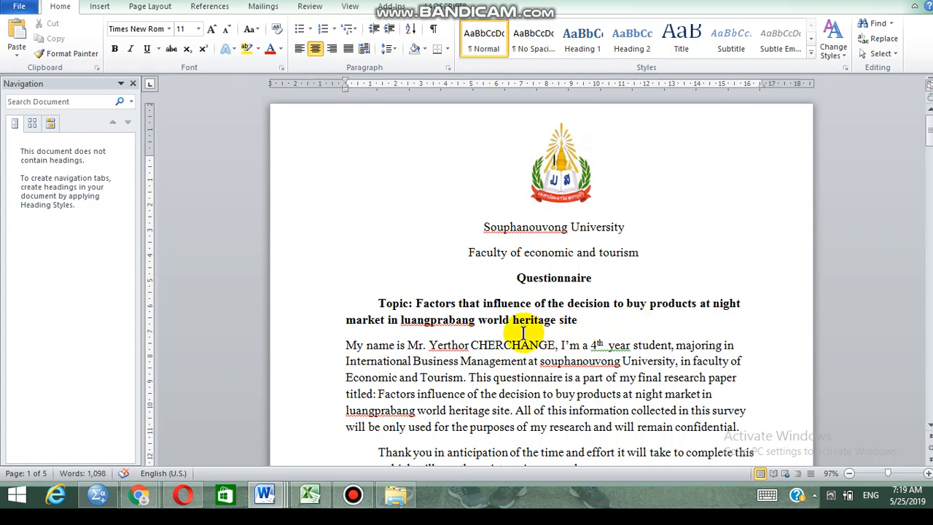
# - Examine the questionnaire from the general information questions to the section III table of factors rated by level of importance
pyautogui.scroll(-5, 564, 309)
pyautogui.scroll(-4, 563, 310)
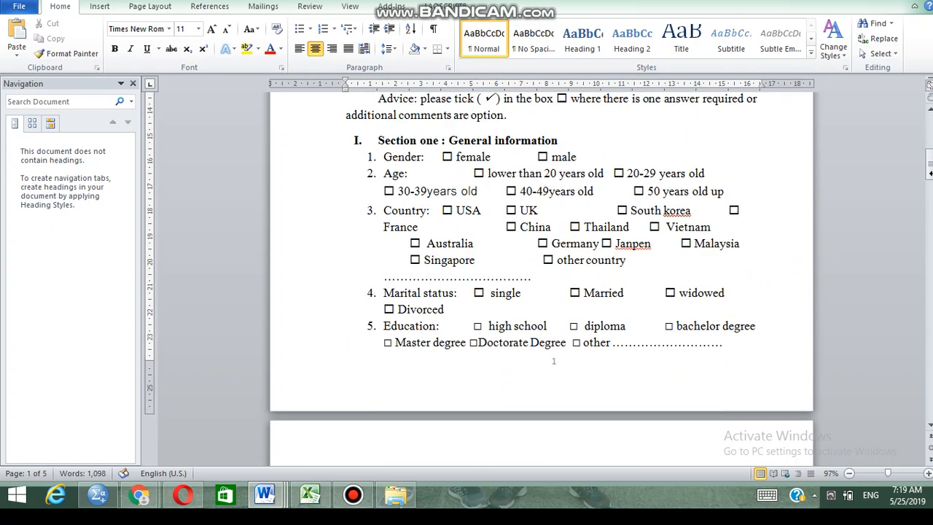
pyautogui.scroll(-5, 506, 281)
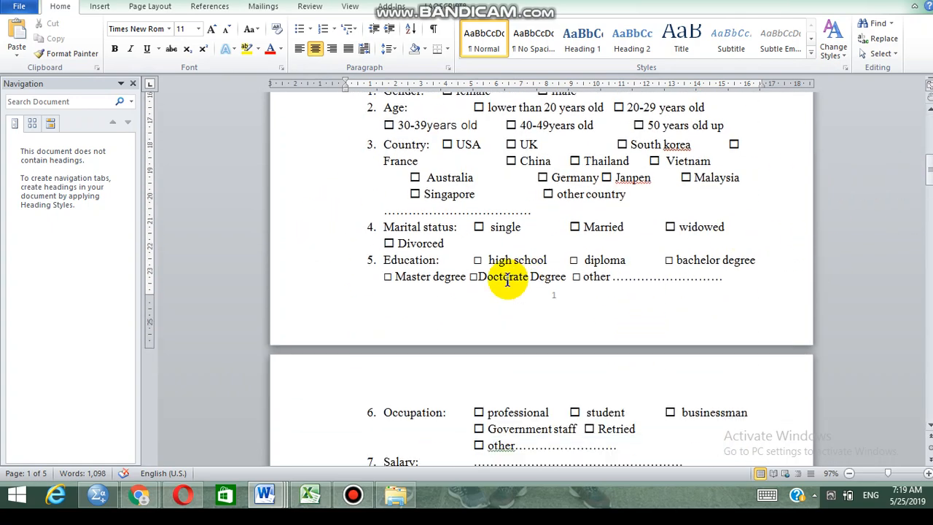
pyautogui.scroll(-2, 479, 302)
pyautogui.scroll(9, 491, 246)
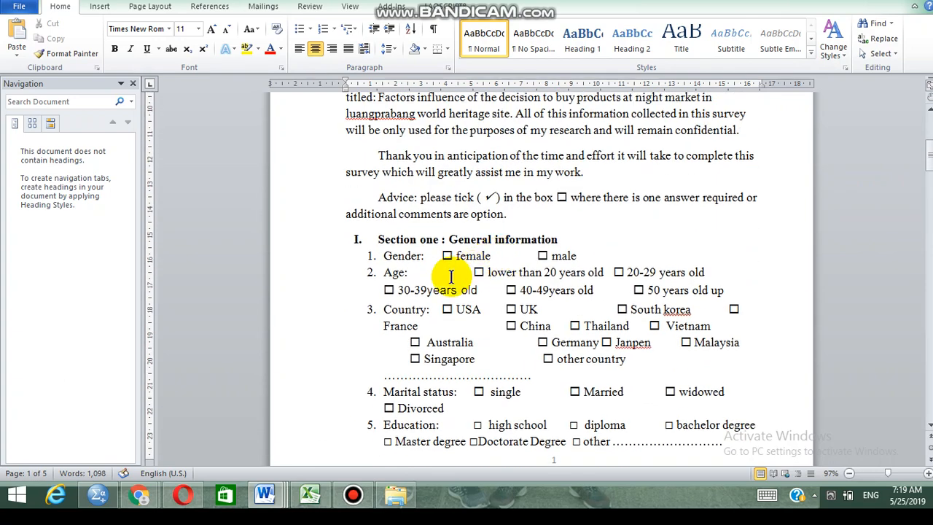
pyautogui.scroll(-7, 443, 314)
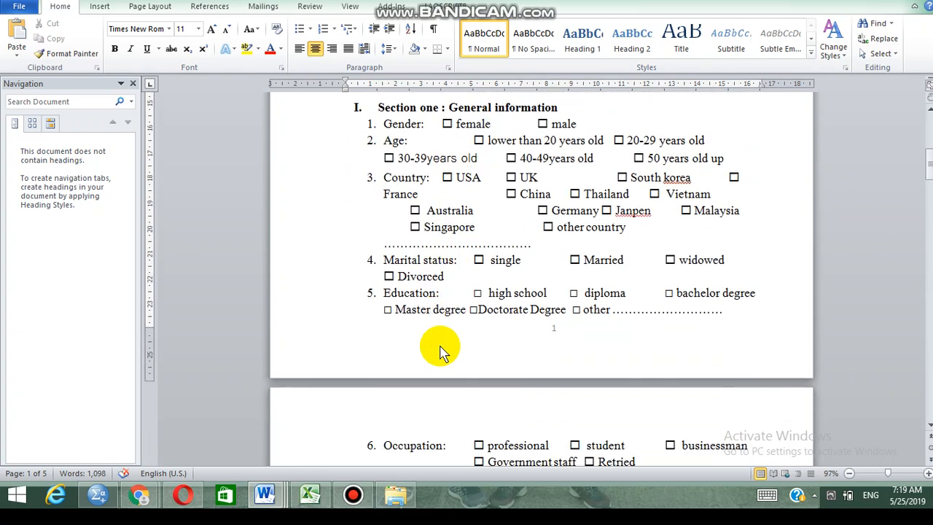
pyautogui.scroll(-20, 614, 353)
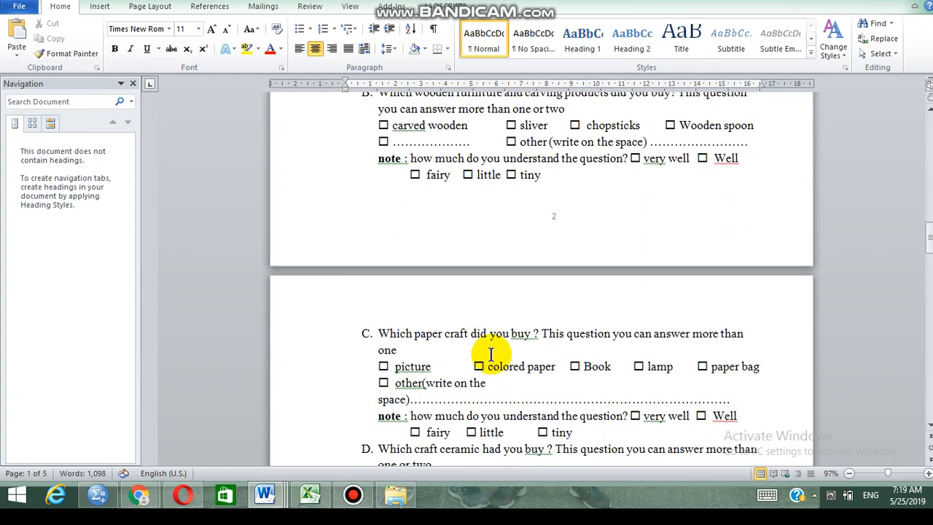
pyautogui.scroll(-11, 493, 355)
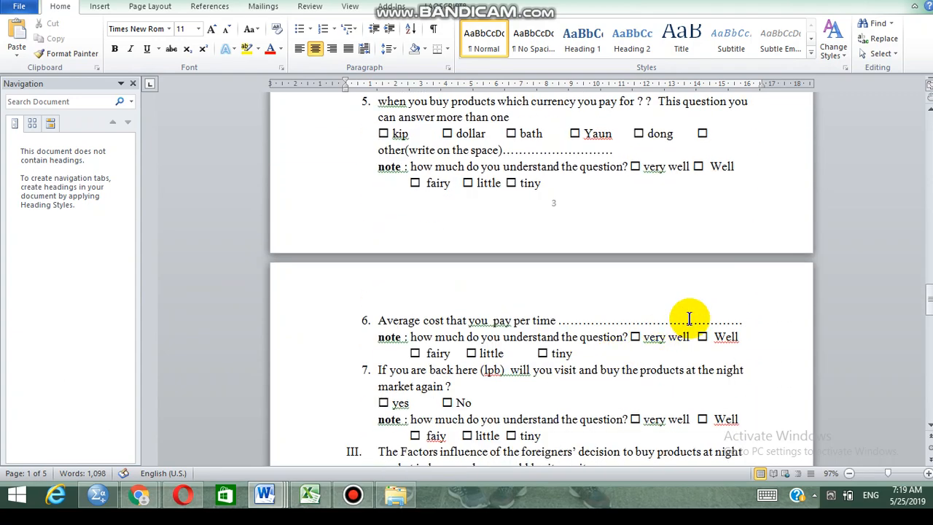
pyautogui.moveTo(924, 304); pyautogui.dragTo(924, 328)
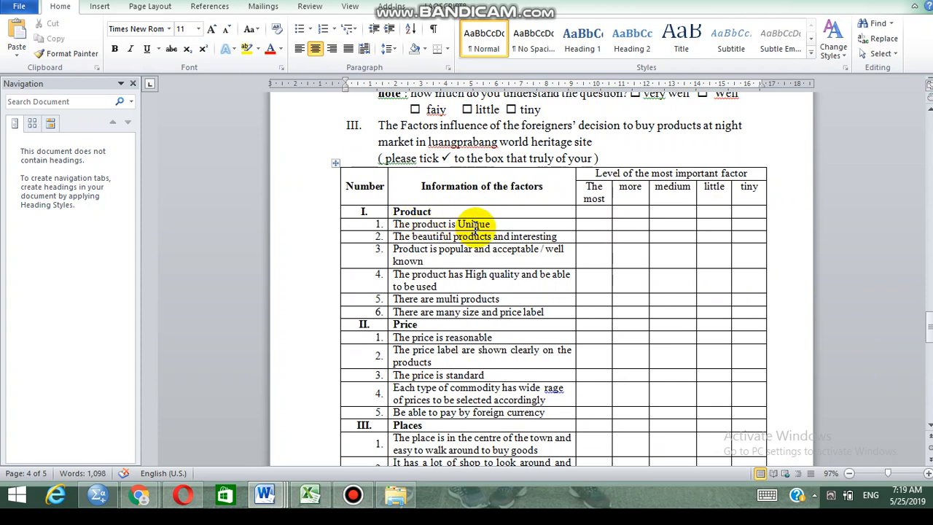
pyautogui.scroll(-2, 537, 217)
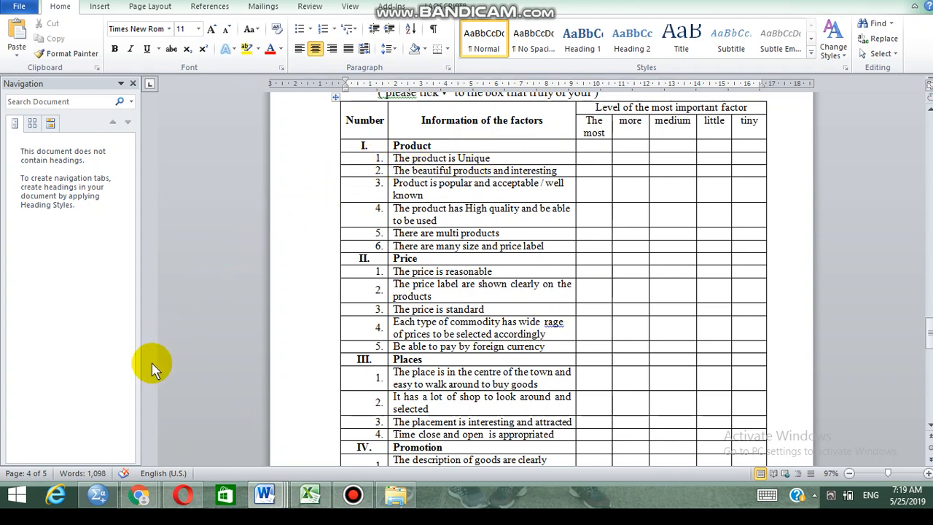
# - Switch to SPSS, open Reliability Analysis and reset it to clear the earlier items
pyautogui.click(89, 494)
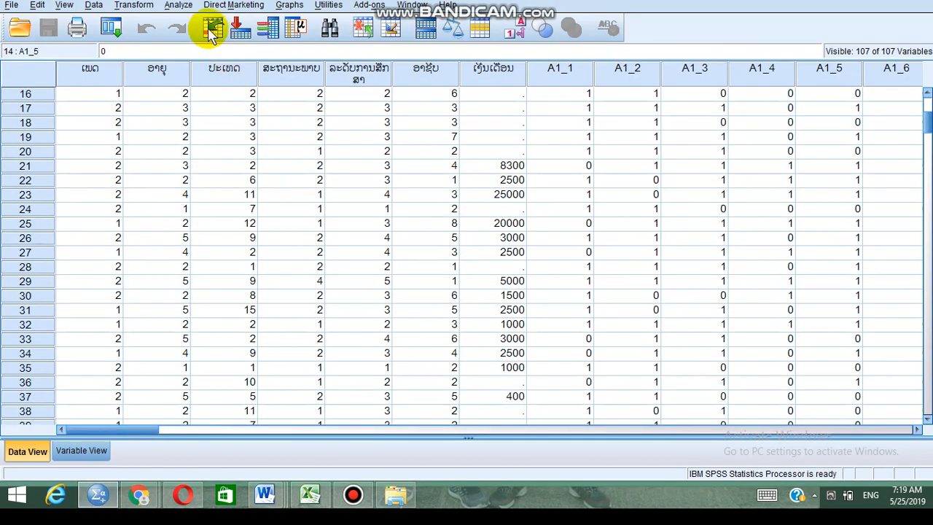
pyautogui.click(180, 6)
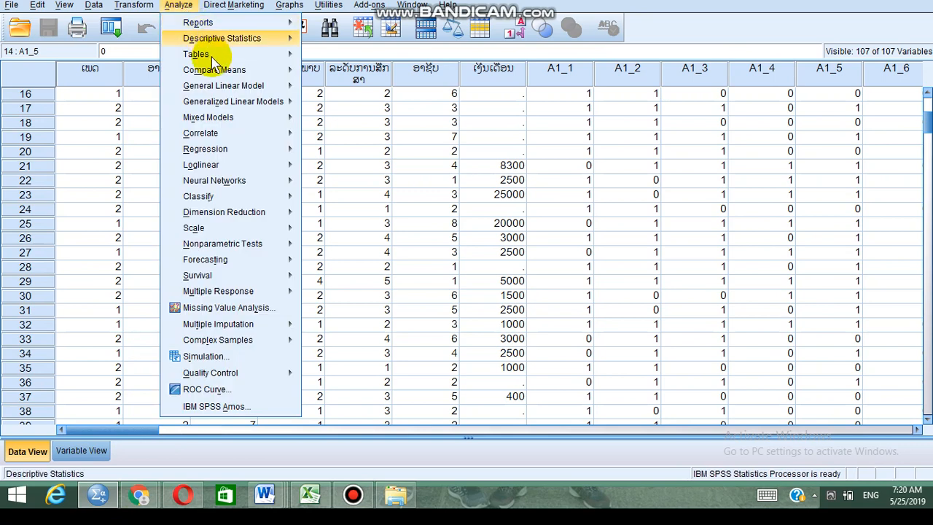
pyautogui.moveTo(212, 228)
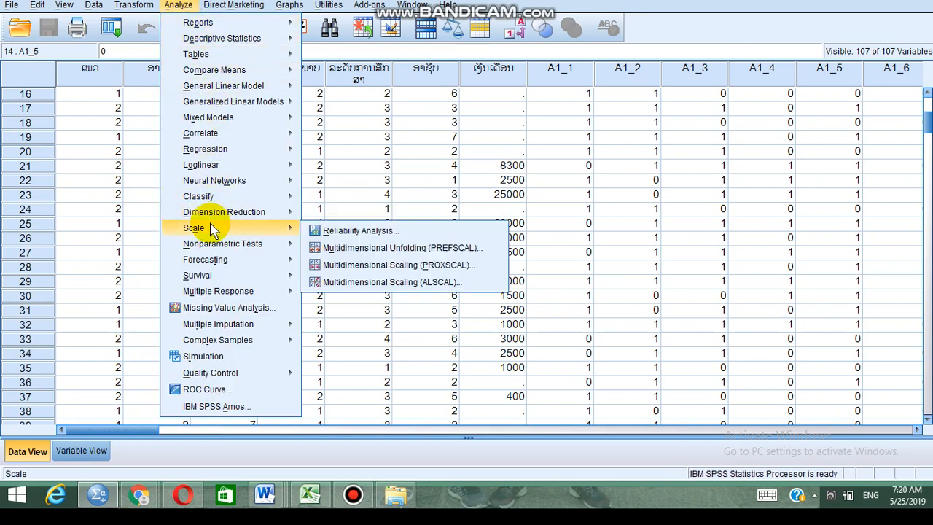
pyautogui.click(354, 236)
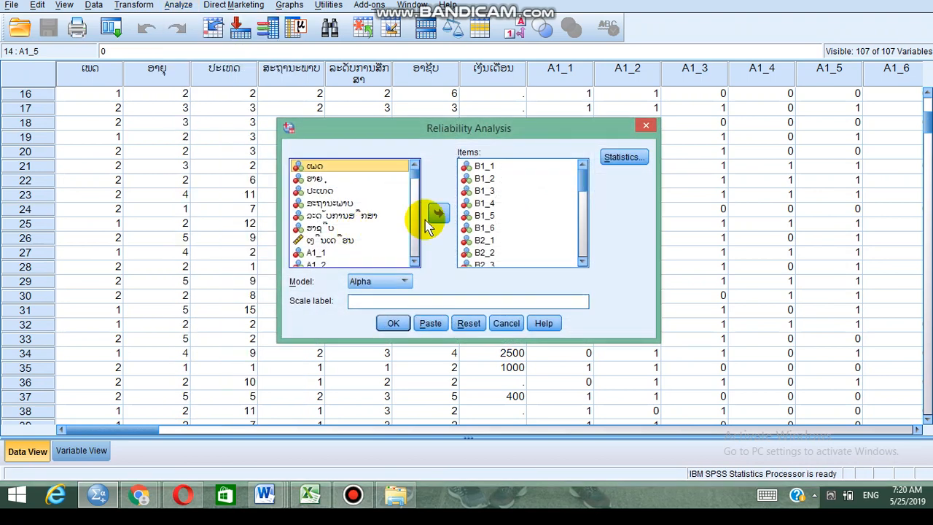
pyautogui.click(470, 324)
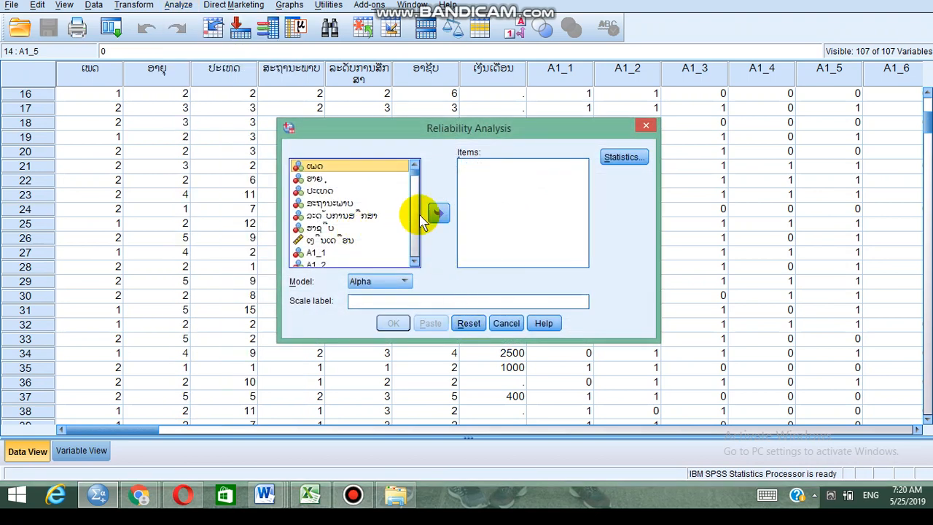
# - Add all variables from B1_1 through B7_4 to the reliability analysis items
pyautogui.click(417, 221)
pyautogui.click(417, 228)
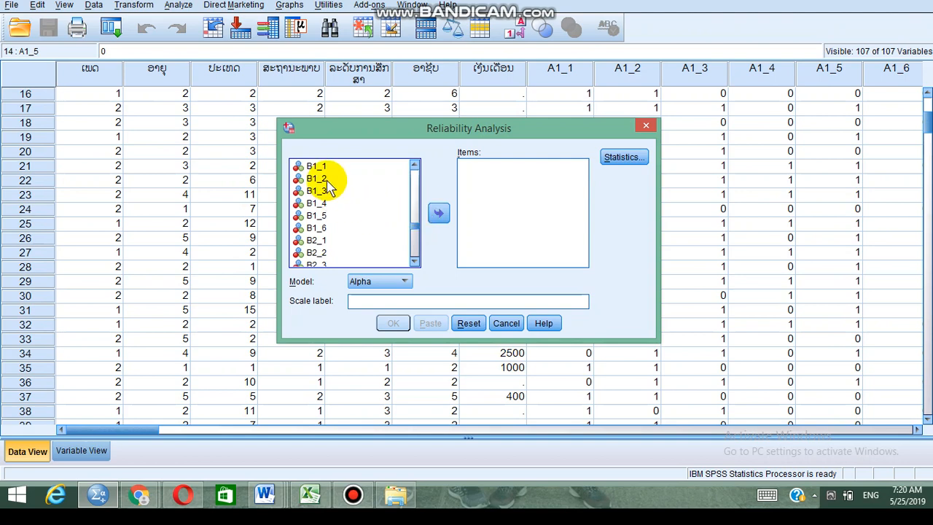
pyautogui.click(317, 167)
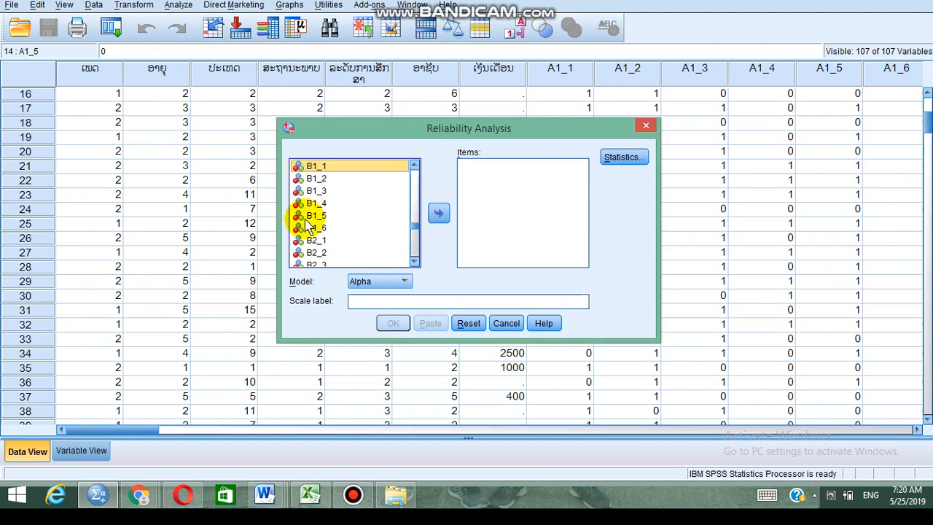
pyautogui.hotkey('shift', 'Down')
pyautogui.hotkey('shift', 'Down')
pyautogui.hotkey('shift', 'Down')
pyautogui.hotkey('shift', 'Down')
pyautogui.hotkey('shift', 'Down')
pyautogui.hotkey('shift', 'Down')
pyautogui.hotkey('shift', 'Down')
pyautogui.hotkey('shift', 'Down')
pyautogui.hotkey('shift', 'Down')
pyautogui.hotkey('shift', 'Down')
pyautogui.hotkey('shift', 'Down')
pyautogui.hotkey('shift', 'Down')
pyautogui.hotkey('shift', 'Down')
pyautogui.hotkey('shift', 'Down')
pyautogui.hotkey('shift', 'Down')
pyautogui.hotkey('shift', 'Down')
pyautogui.hotkey('shift', 'Down')
pyautogui.hotkey('shift', 'Down')
pyautogui.hotkey('shift', 'Down')
pyautogui.hotkey('shift', 'Down')
pyautogui.hotkey('shift', 'Down')
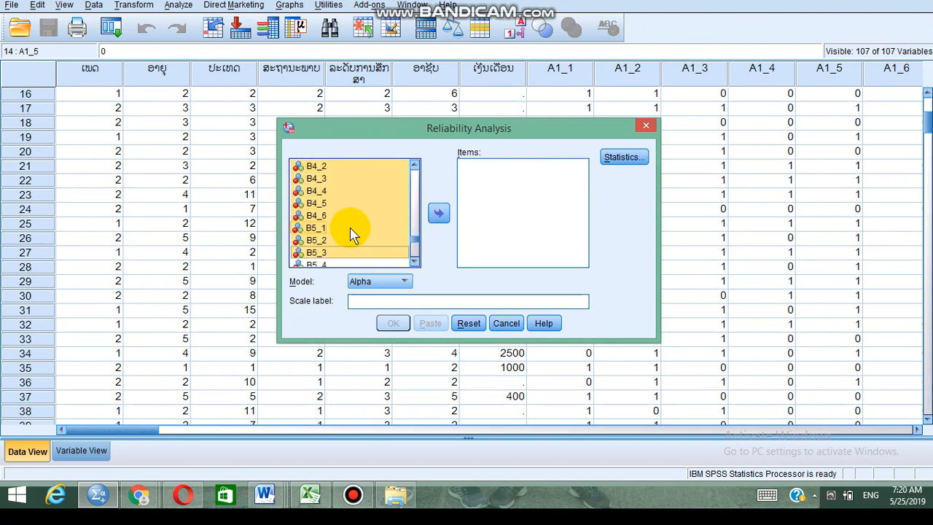
pyautogui.hotkey('shift', 'Down')
pyautogui.hotkey('shift', 'Down')
pyautogui.hotkey('shift', 'Down')
pyautogui.hotkey('shift', 'Down')
pyautogui.hotkey('shift', 'Down')
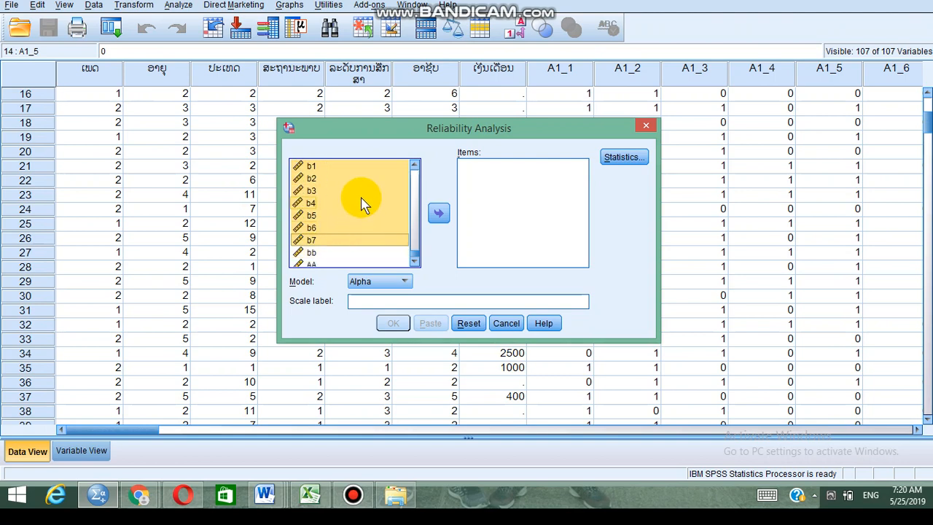
pyautogui.hotkey('shift', 'Up')
pyautogui.hotkey('shift', 'Up')
pyautogui.hotkey('shift', 'Up')
pyautogui.hotkey('shift', 'Up')
pyautogui.hotkey('shift', 'Up')
pyautogui.hotkey('shift', 'Up')
pyautogui.hotkey('shift', 'Up')
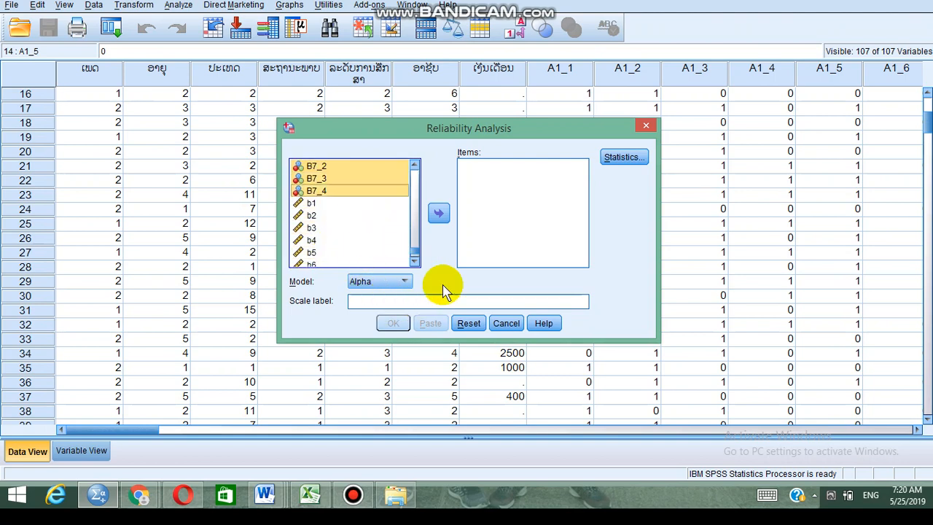
pyautogui.click(439, 213)
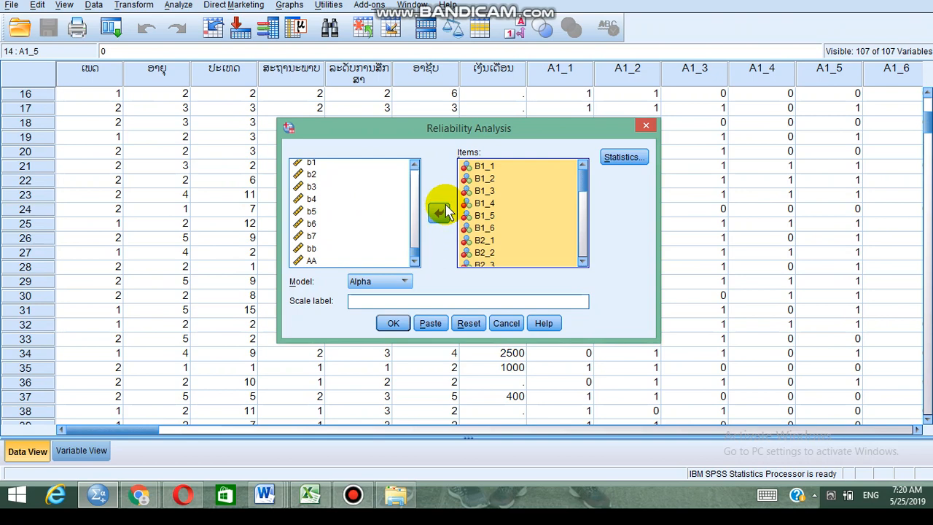
# - Request descriptives for item, scale and scale if item deleted, and run the reliability analysis with the Alpha model
pyautogui.click(619, 157)
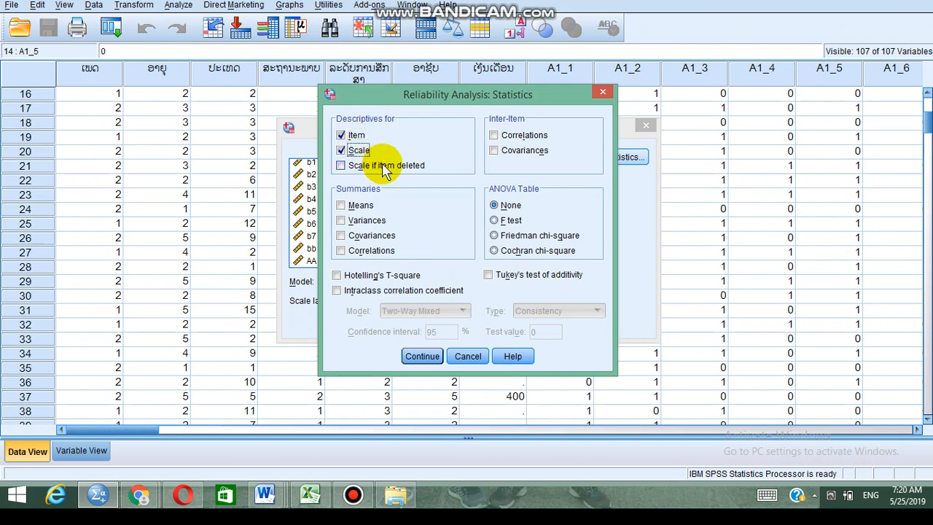
pyautogui.click(422, 357)
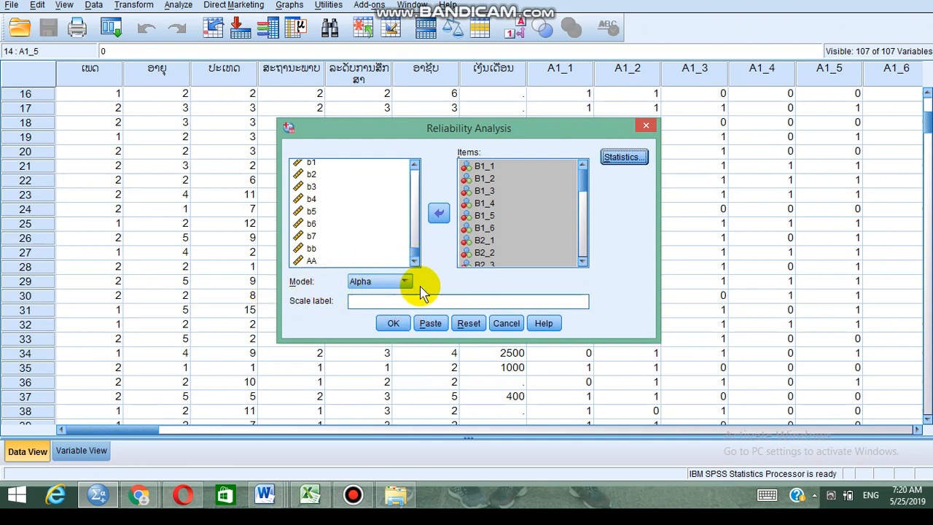
pyautogui.click(394, 324)
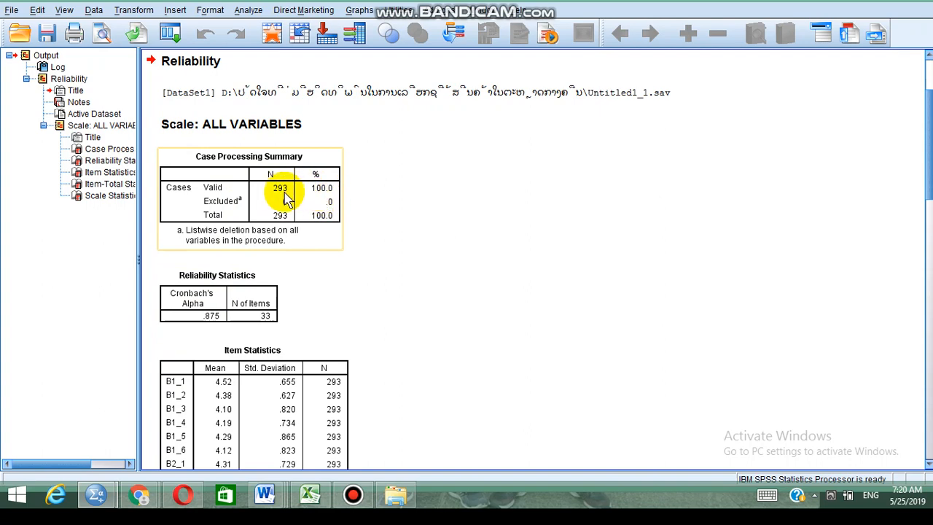
# - Examine the Reliability Statistics and Item Statistics tables in the output for Cronbach's Alpha and the item means
pyautogui.scroll(-5, 284, 204)
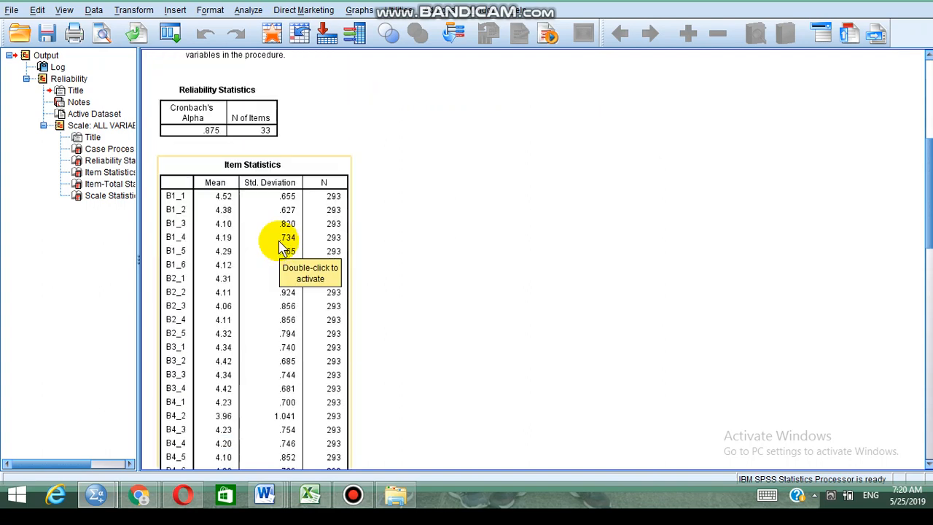
pyautogui.scroll(2, 241, 146)
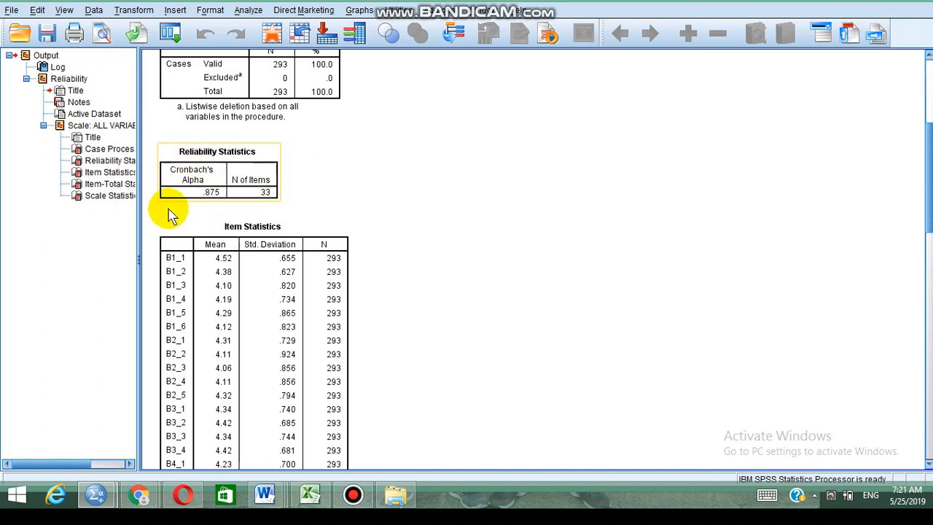
pyautogui.click(357, 177)
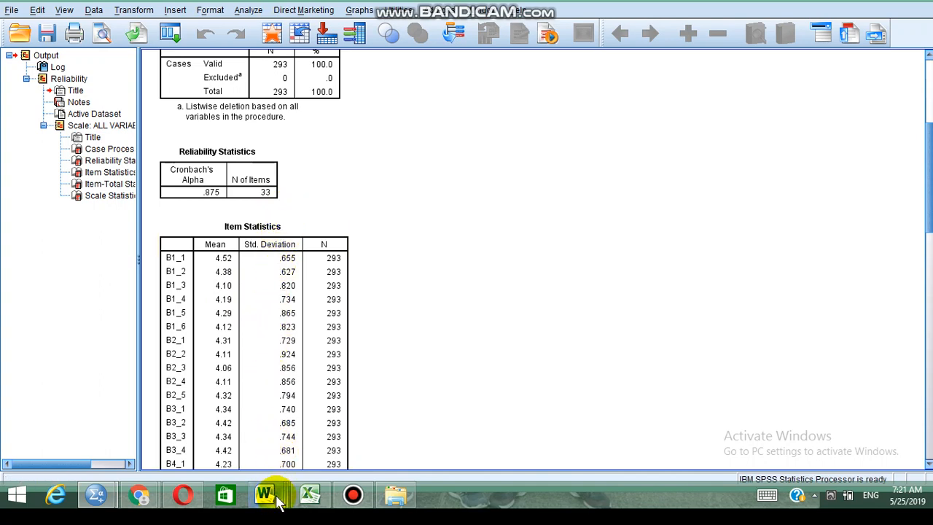
# - Switch to Word's Document12 to read the alpha formula and its threshold values, and return to the SPSS data set Untitled1_1.sav
pyautogui.moveTo(277, 499)
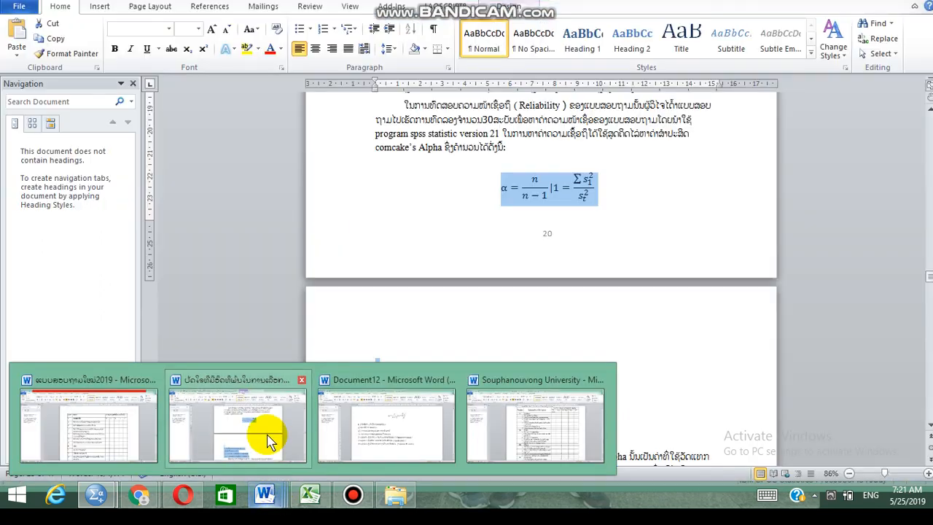
pyautogui.click(364, 427)
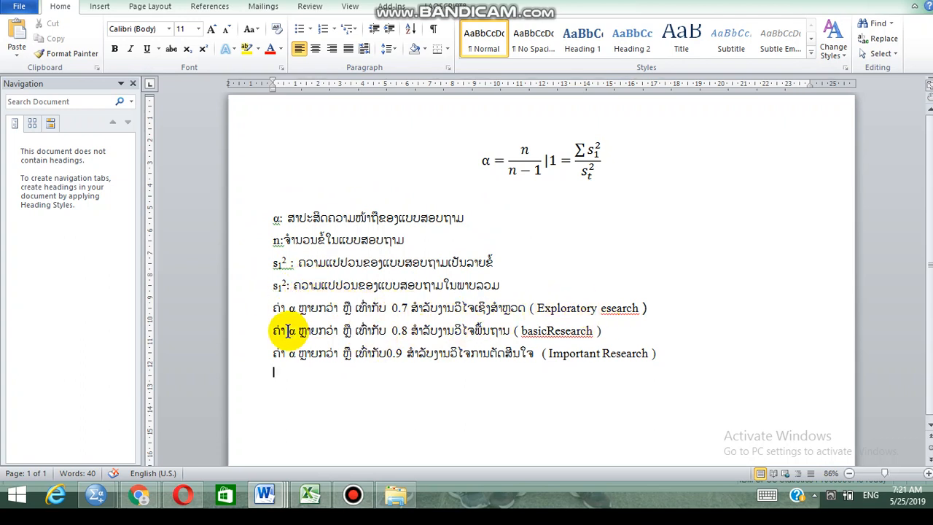
pyautogui.scroll(-1, 308, 313)
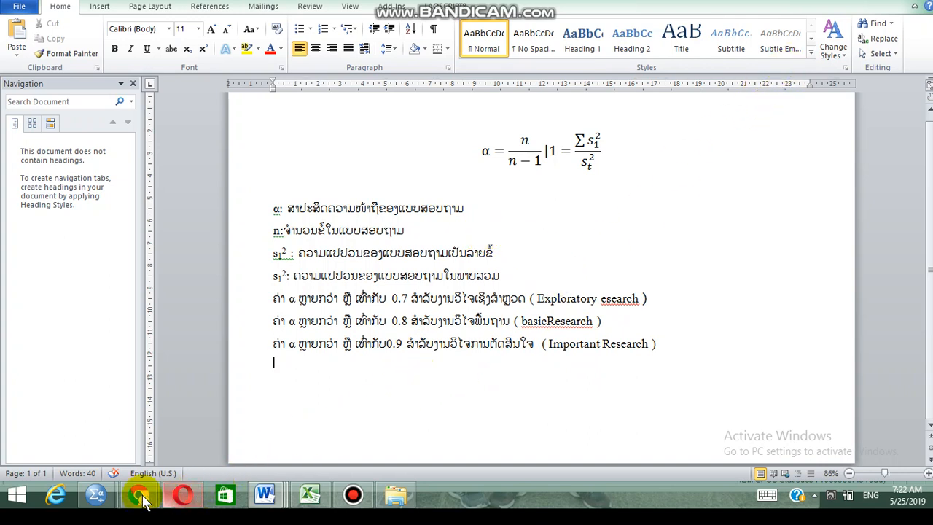
pyautogui.moveTo(99, 507)
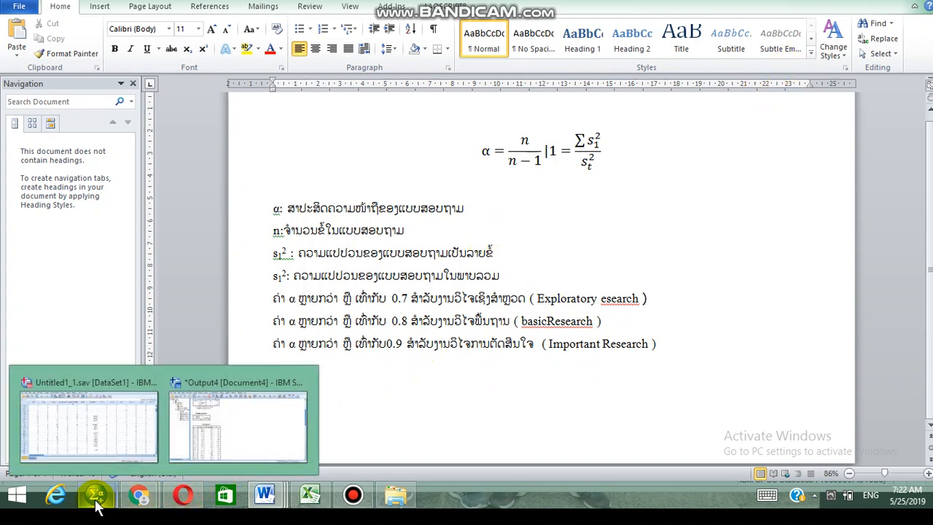
pyautogui.click(114, 429)
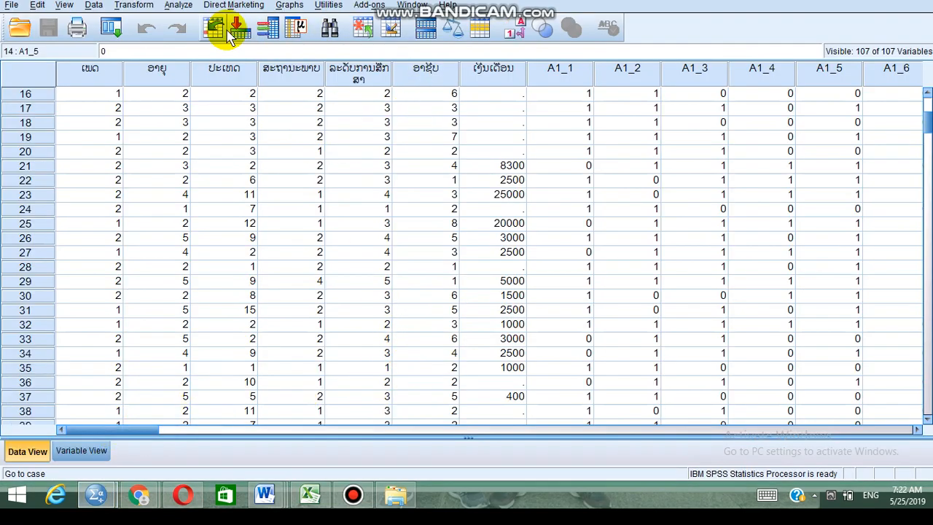
pyautogui.click(184, 7)
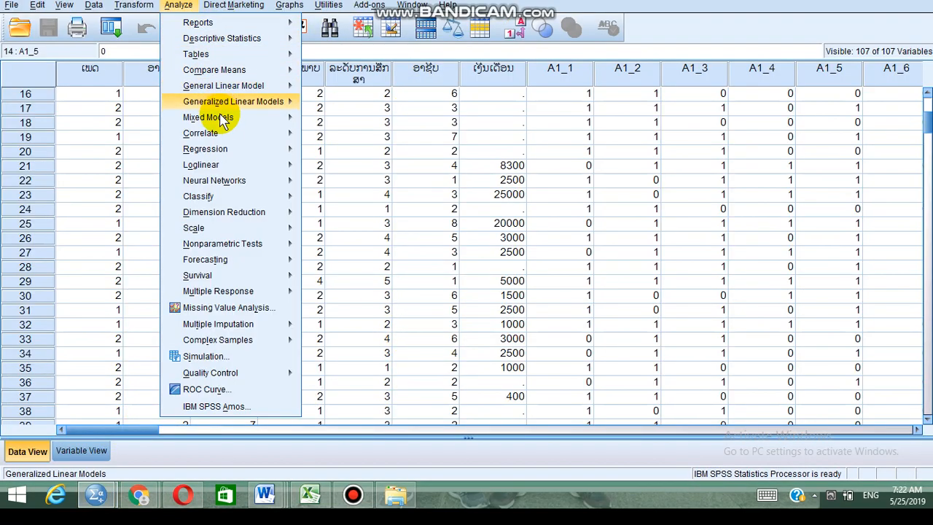
pyautogui.moveTo(235, 135)
pyautogui.click(341, 136)
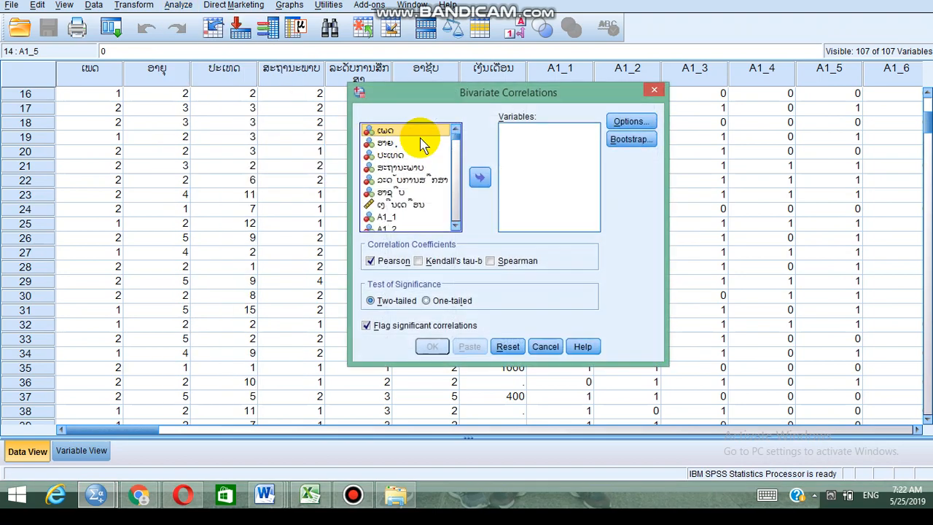
pyautogui.click(654, 91)
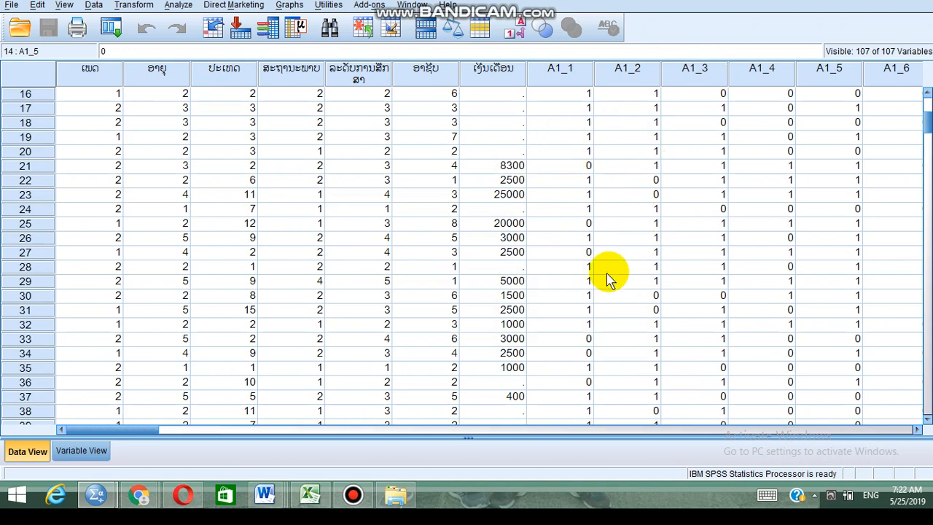
# - Examine the data rows from the demographic variables across to the B-series factor items, and return to the first columns
pyautogui.scroll(-5, 590, 335)
pyautogui.scroll(-11, 659, 354)
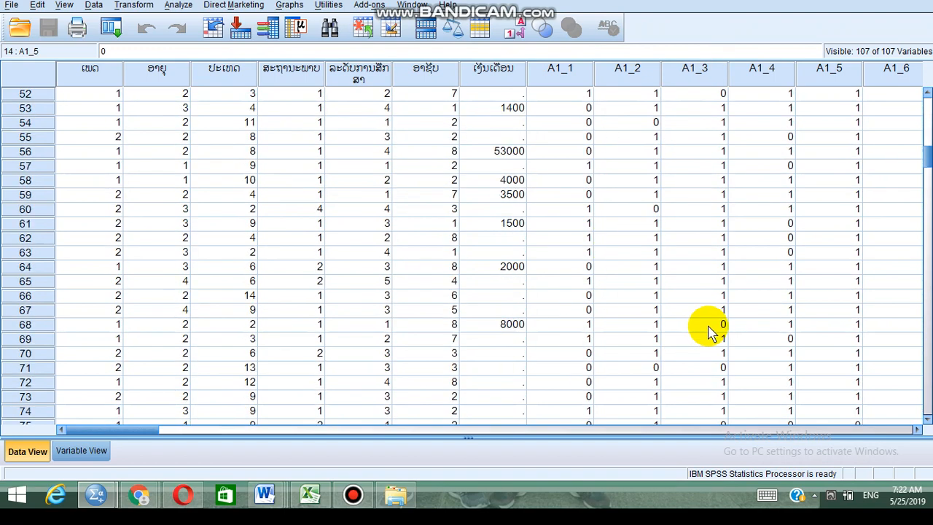
pyautogui.moveTo(90, 430); pyautogui.dragTo(707, 447)
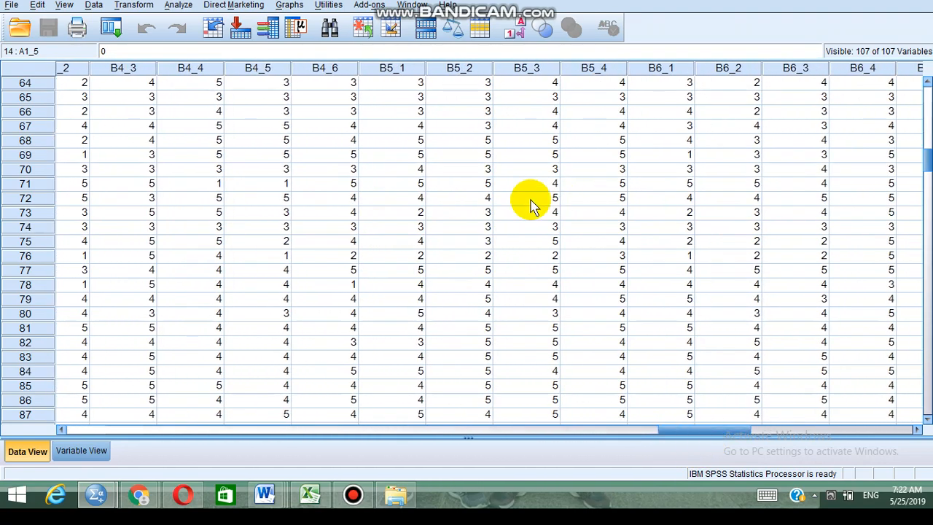
pyautogui.click(582, 429)
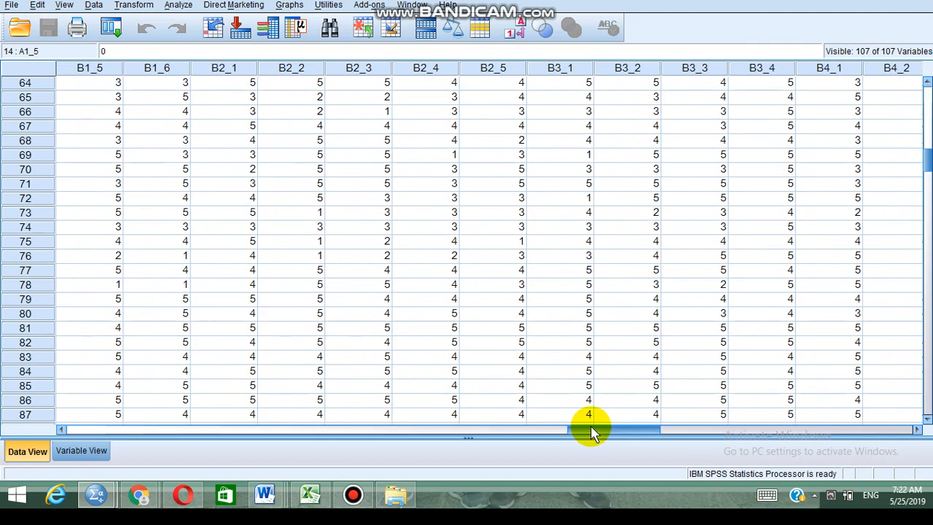
pyautogui.moveTo(591, 433); pyautogui.dragTo(63, 381)
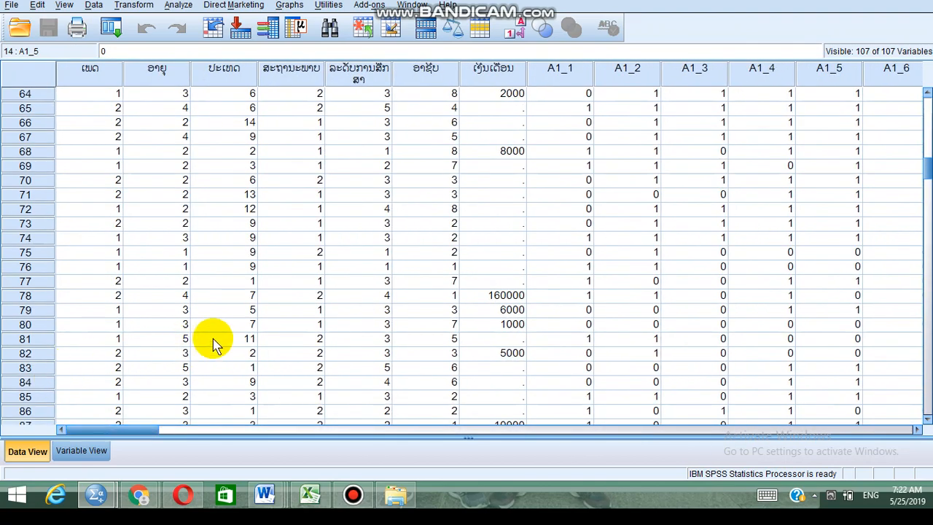
pyautogui.scroll(8, 160, 234)
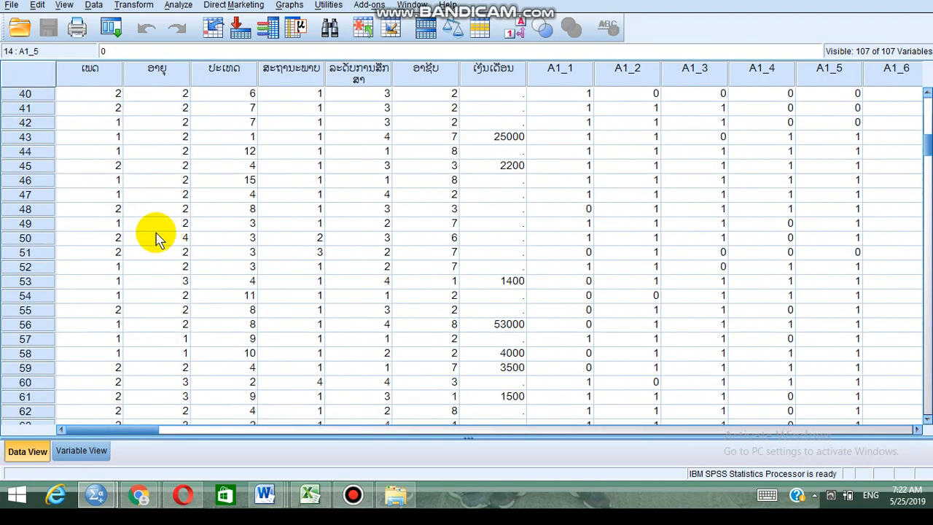
pyautogui.scroll(6, 159, 237)
pyautogui.scroll(7, 167, 205)
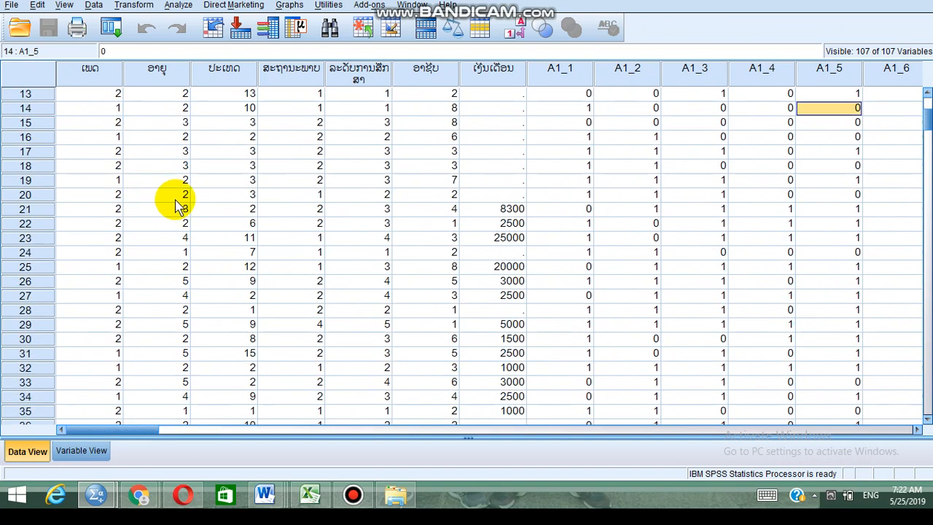